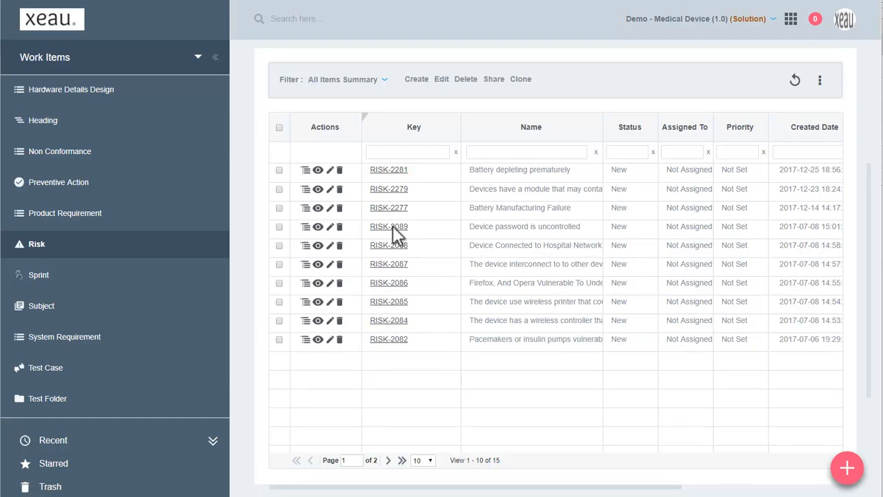
Step: Open RISK-2281's traceability and check which work item types a new relation offers, then close it without saving
click(393, 172)
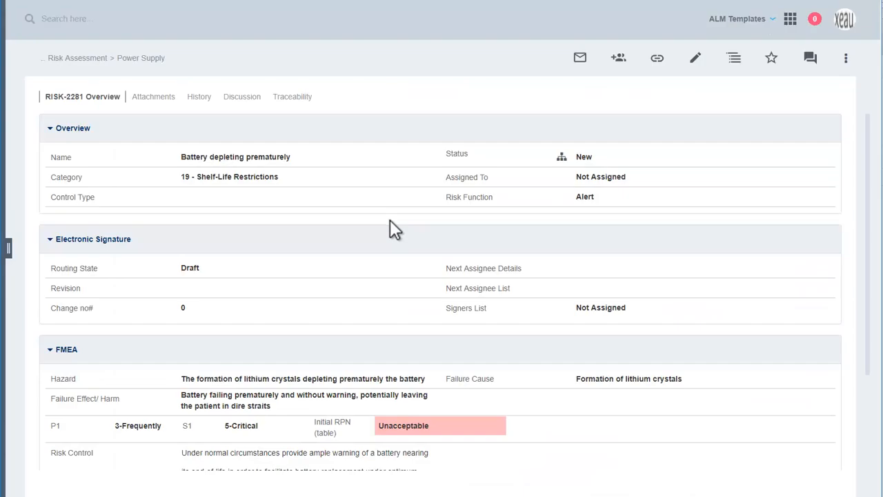
click(293, 96)
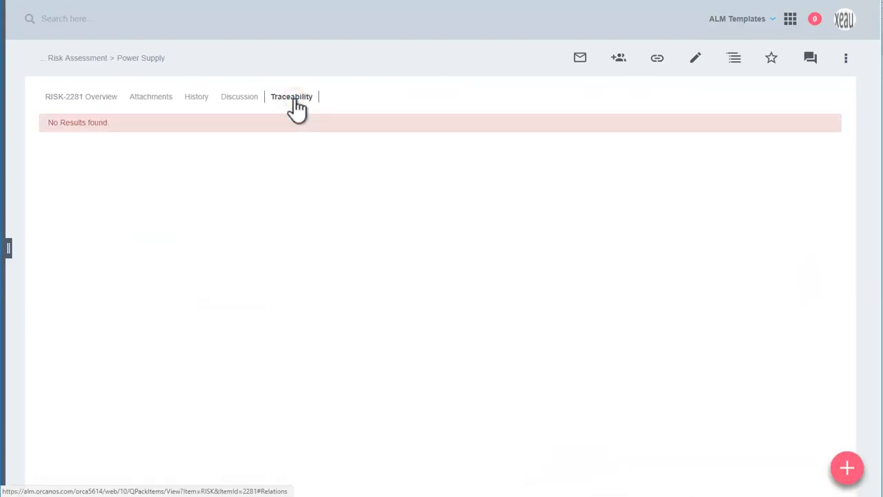
click(846, 472)
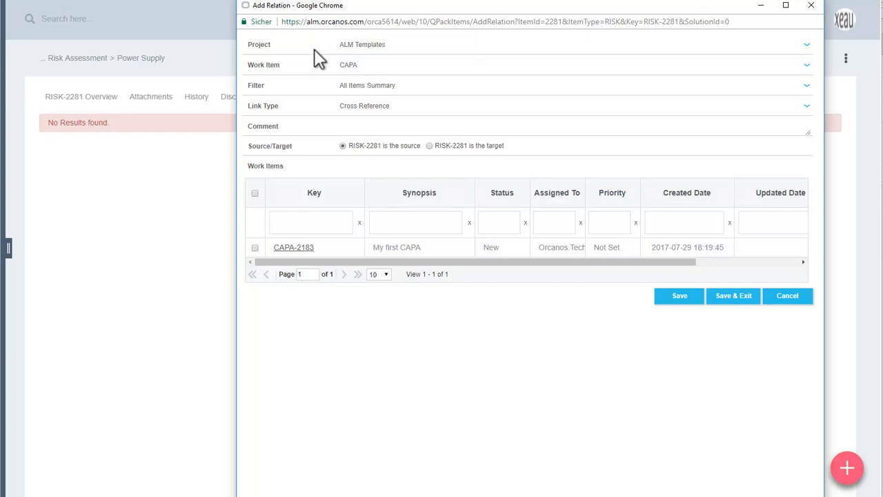
click(368, 68)
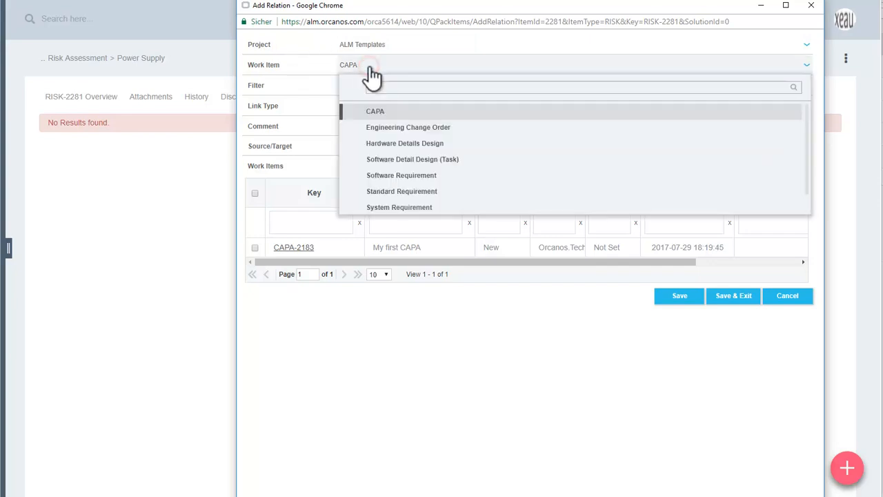
scroll(441, 183, down, 1)
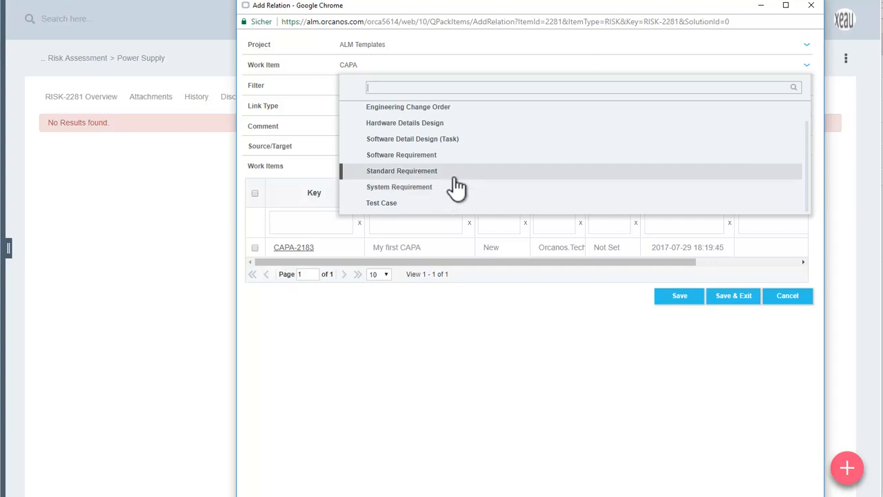
click(597, 373)
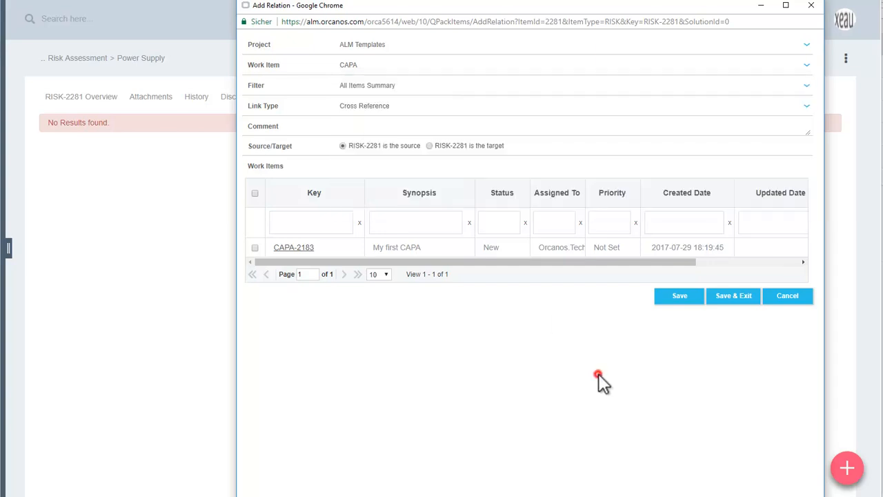
click(790, 303)
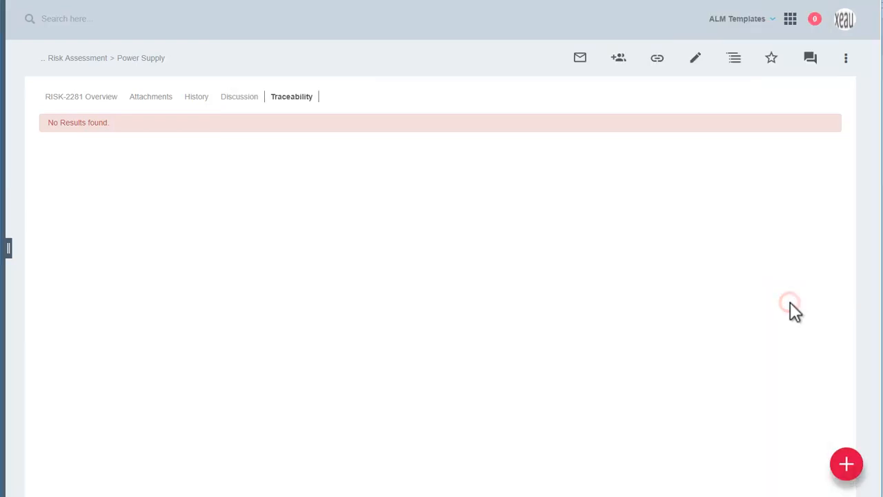
Step: Open the admin Traceability Setup and filter the list to rules whose target is "risk"
click(792, 21)
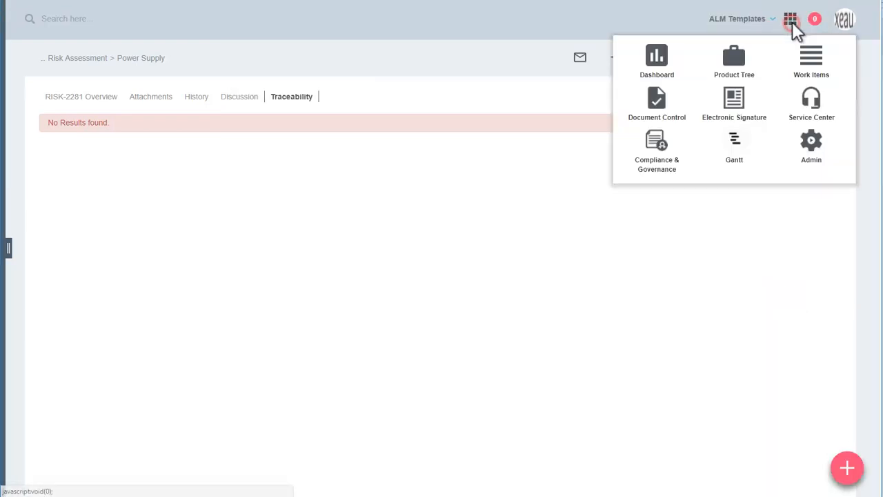
click(814, 150)
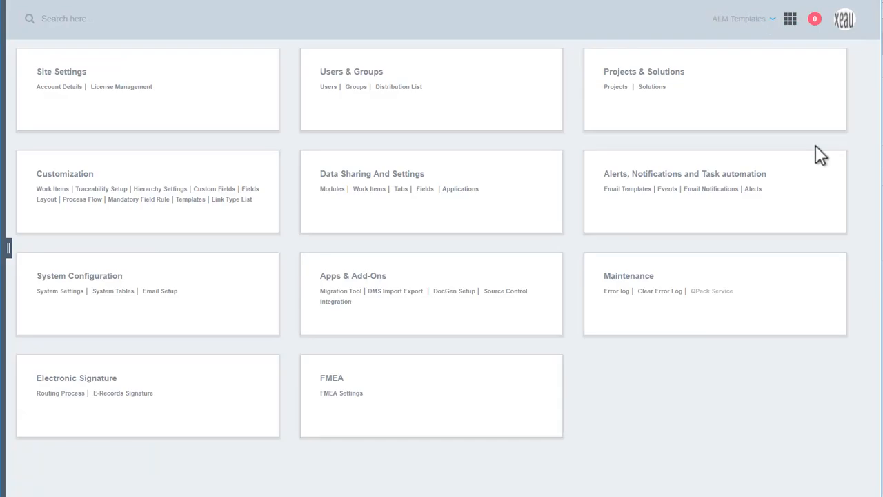
click(101, 189)
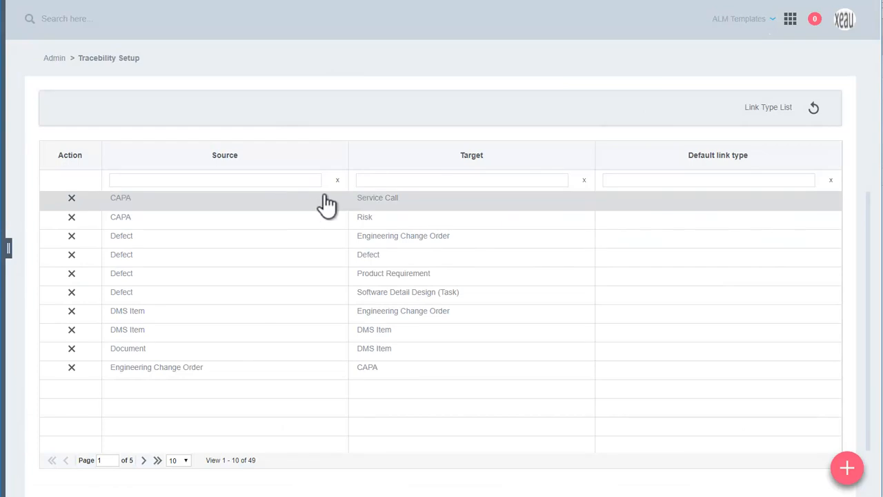
drag(333, 205, 262, 178)
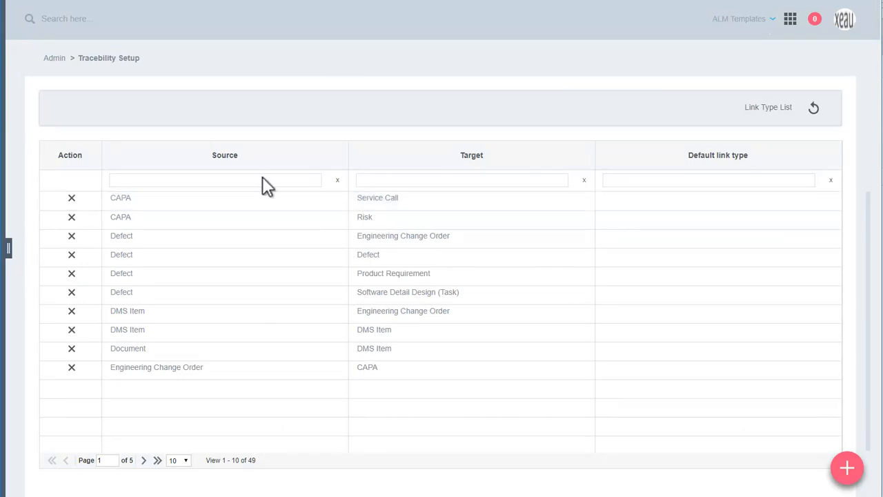
click(385, 178)
text(risk)
key(Return)
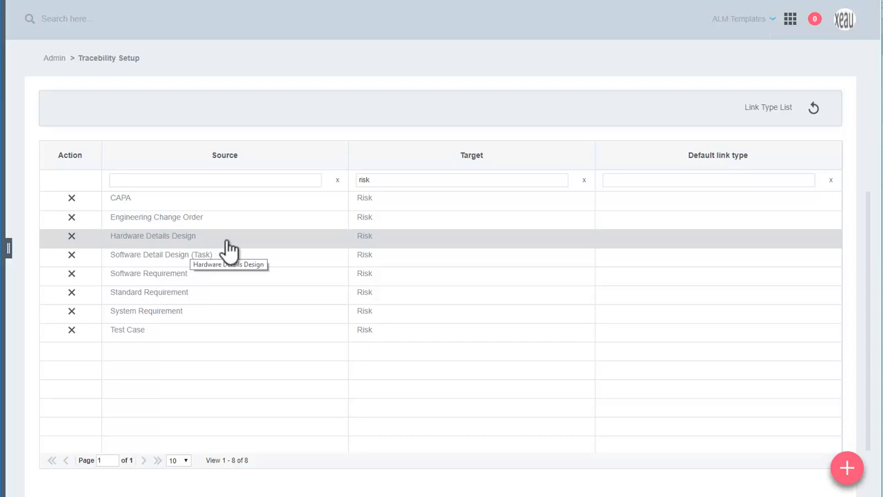
Step: Start a new traceability rule with Risk as both the source and the target work item
click(849, 473)
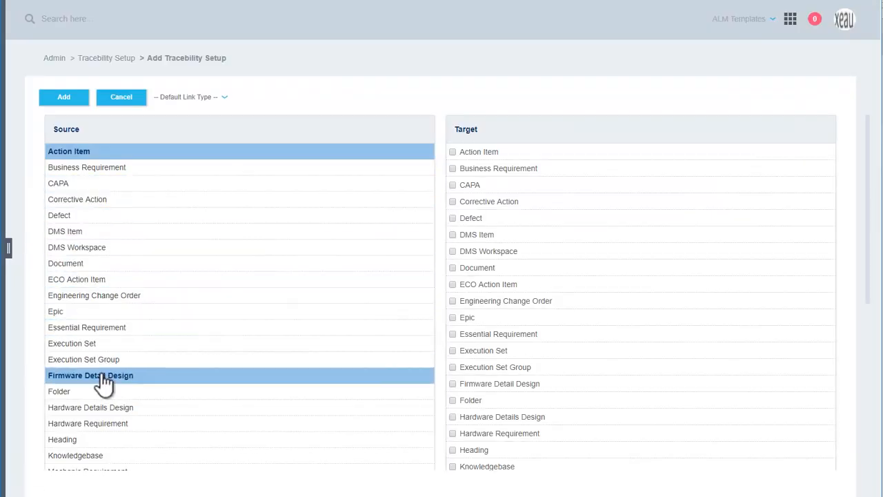
scroll(109, 410, down, 1)
scroll(108, 410, down, 5)
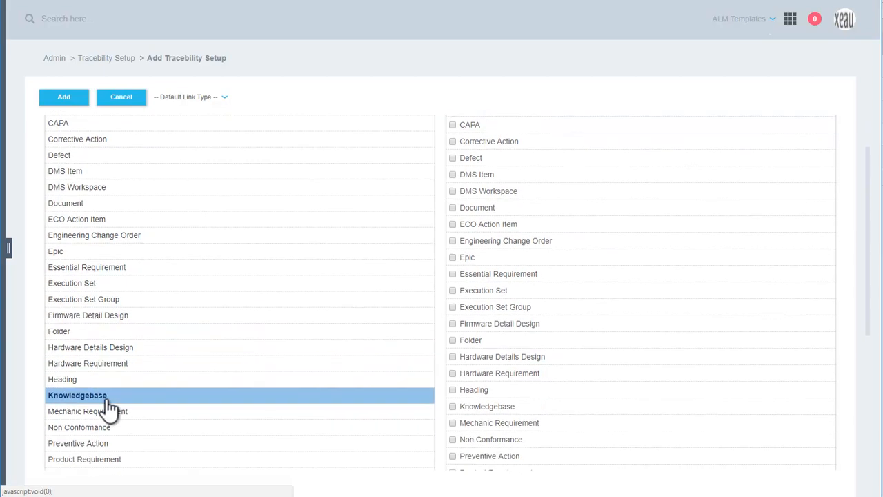
click(79, 390)
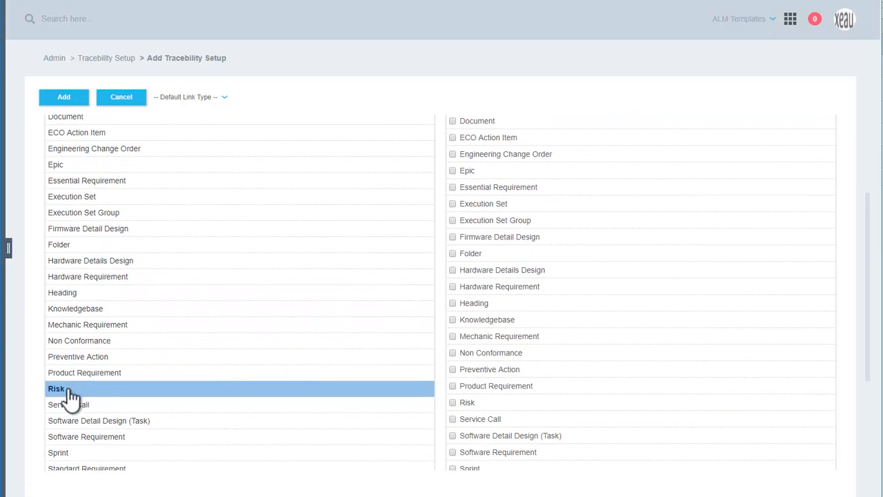
click(453, 403)
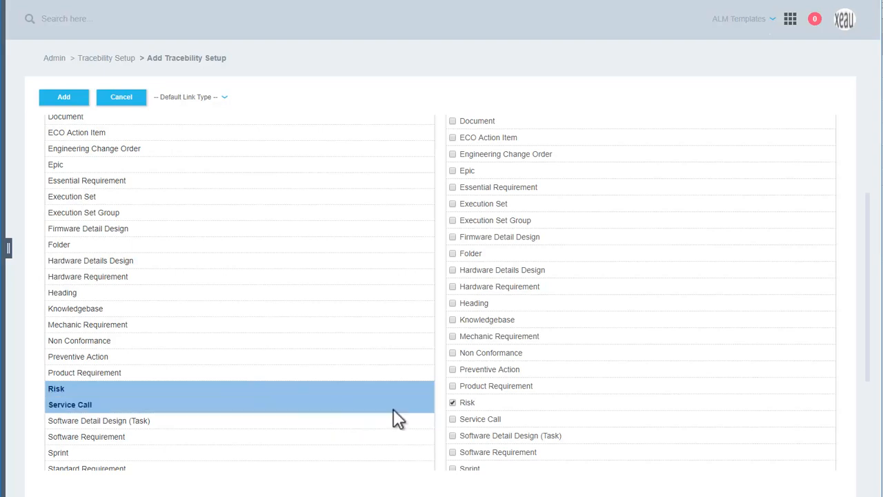
Step: Set the rule's default link type to Cross Reference and add the rule
click(198, 104)
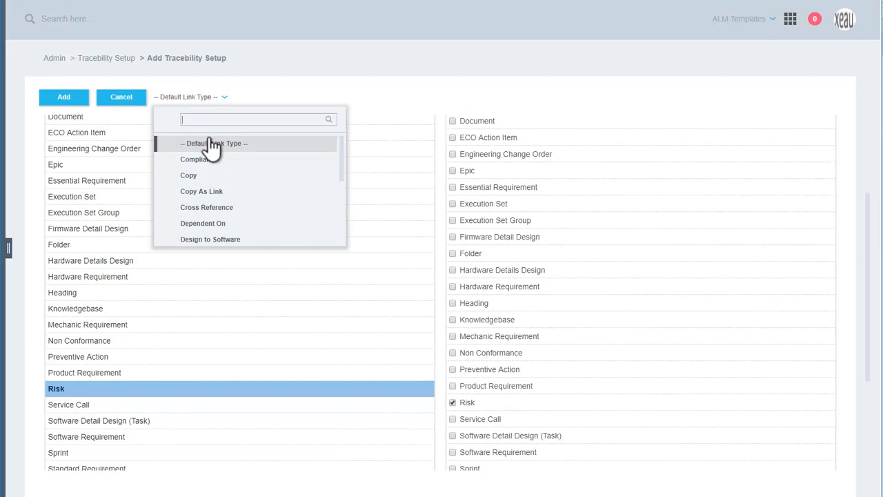
scroll(204, 176, down, 1)
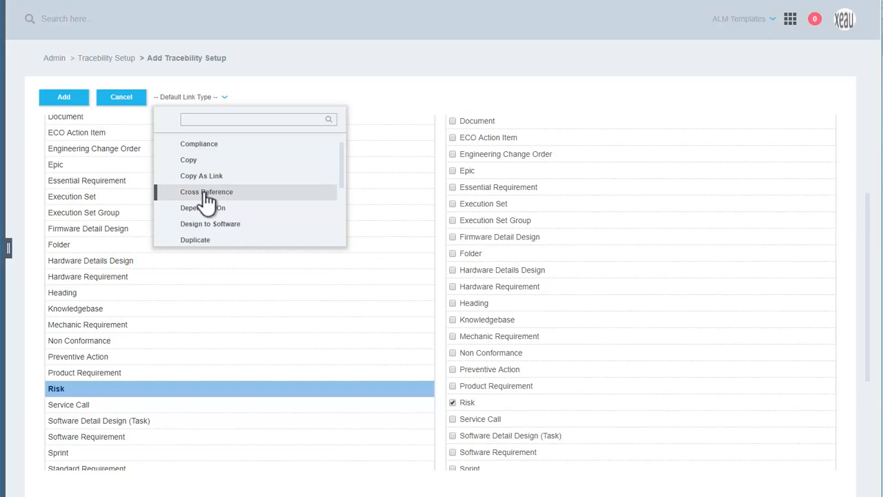
click(206, 193)
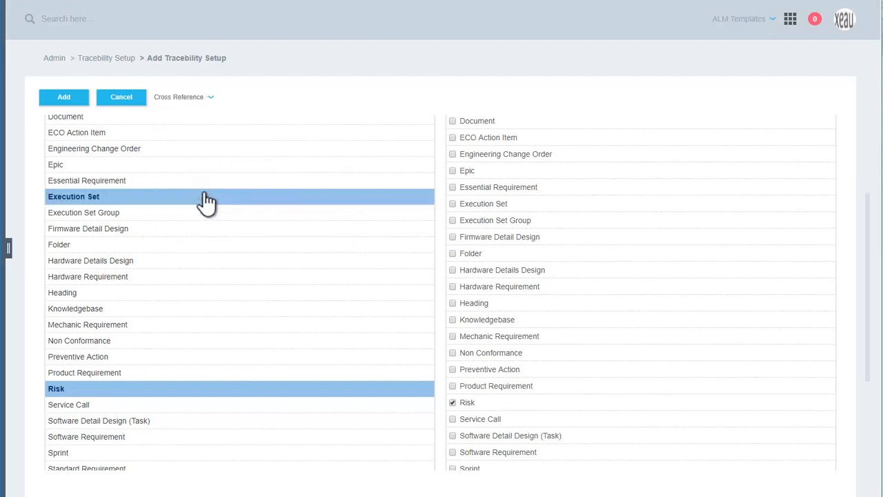
click(65, 97)
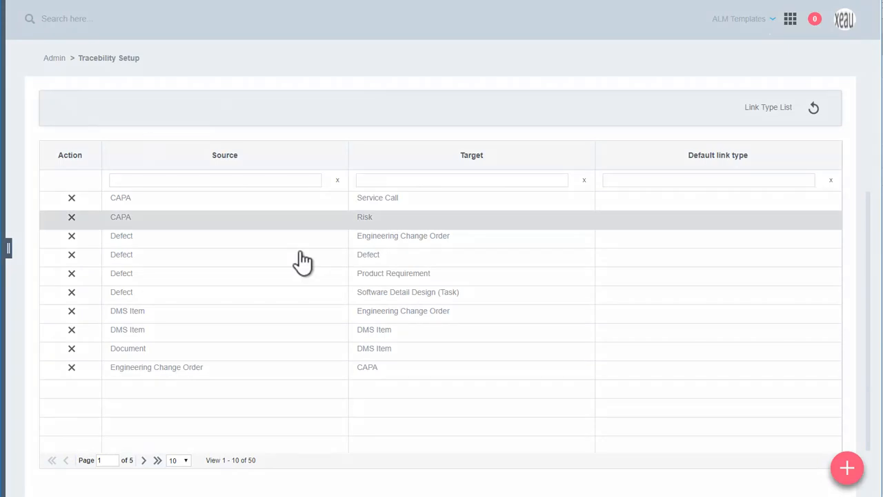
Step: Filter the traceability rules by target "risk" to check the new Risk-to-Risk rule, and refresh the list
click(390, 181)
text(risk)
key(Return)
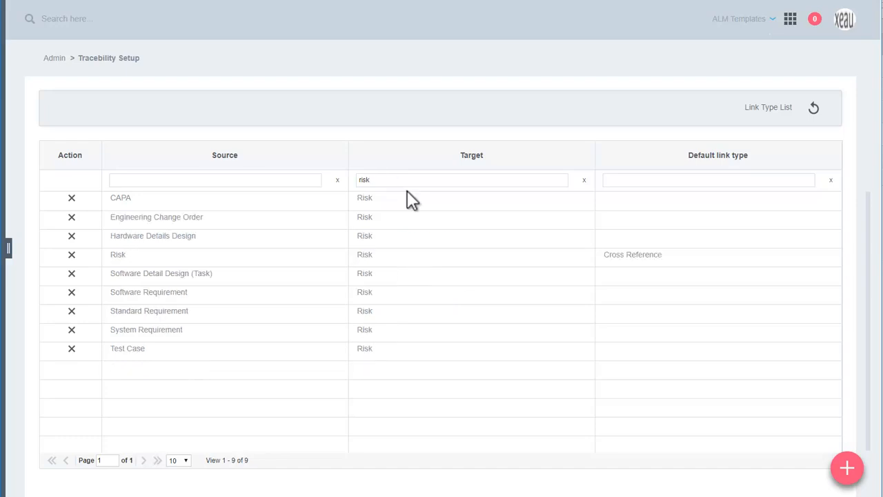
click(814, 107)
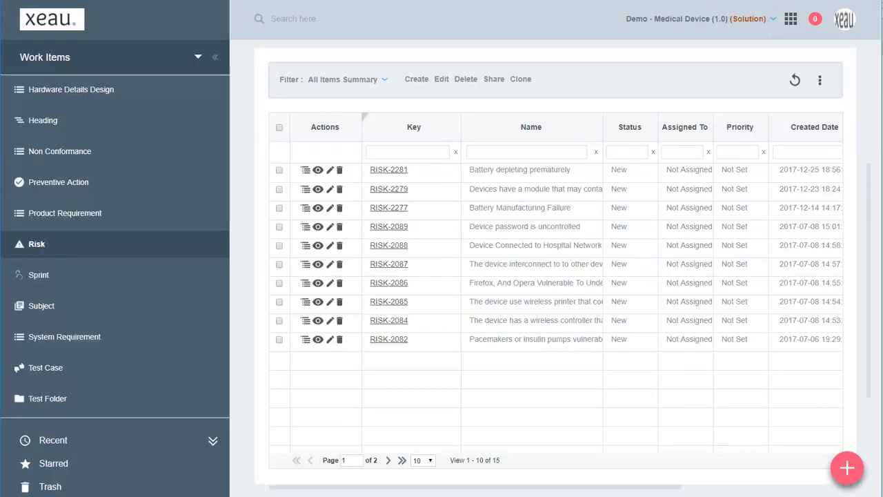
Step: Open RISK-2281's traceability and start a new relation with Risk as the work item type
click(396, 169)
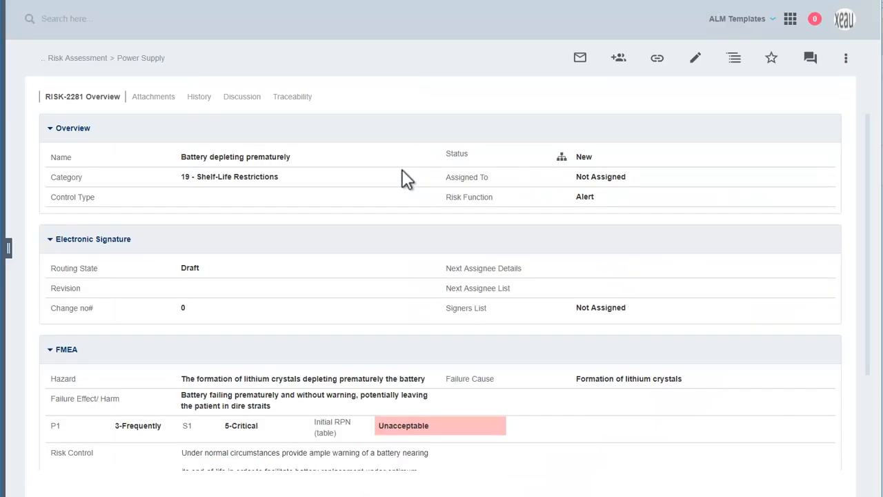
click(306, 100)
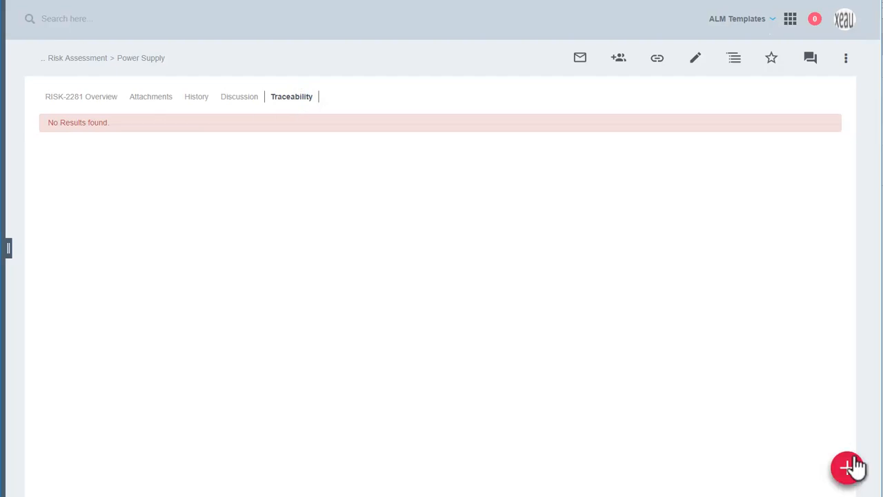
click(848, 469)
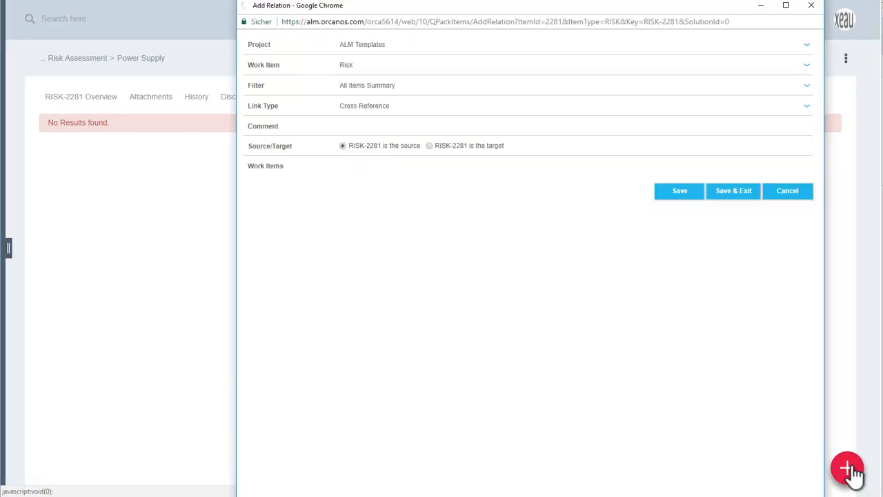
click(346, 65)
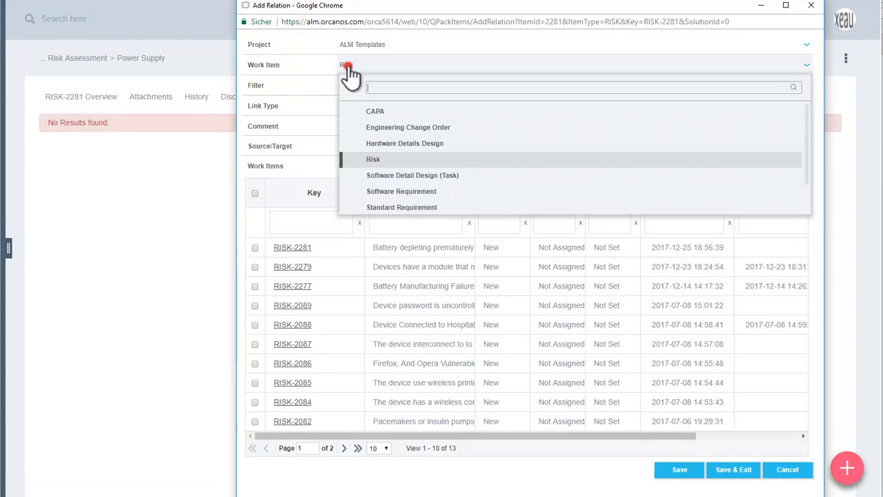
click(399, 165)
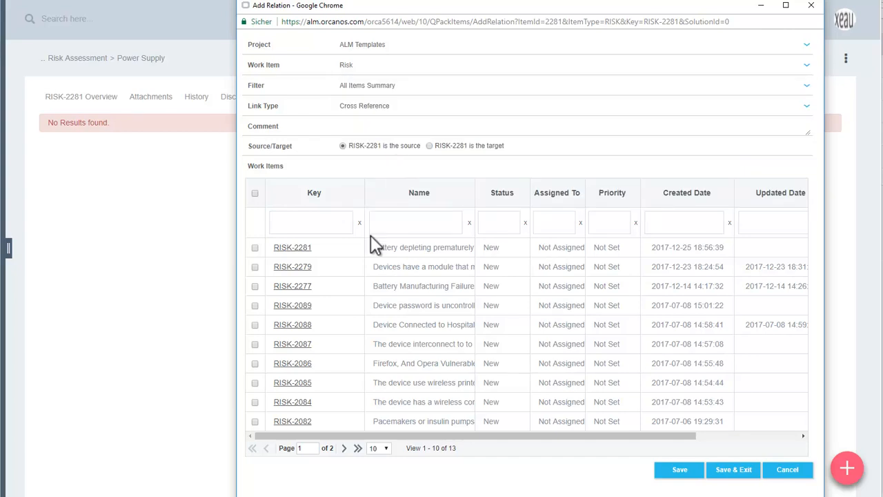
Step: Select RISK-2279 as the related work item, save the relation and close the Add Relation window
click(254, 267)
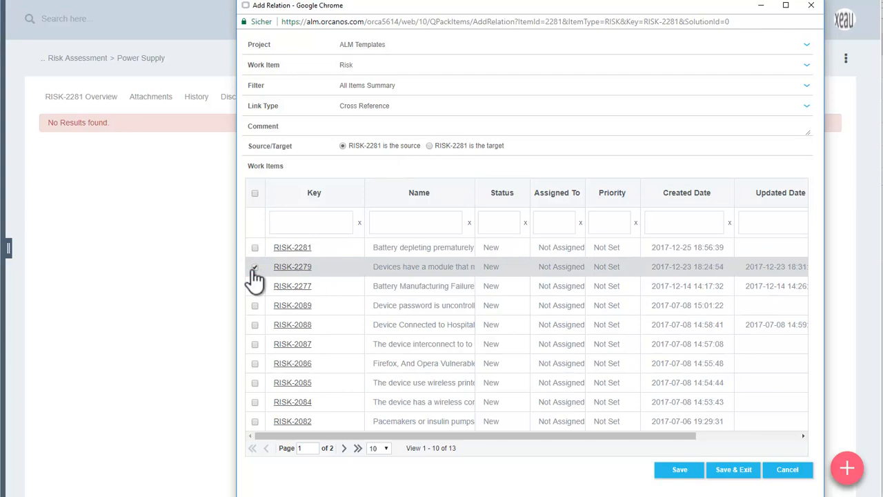
click(688, 476)
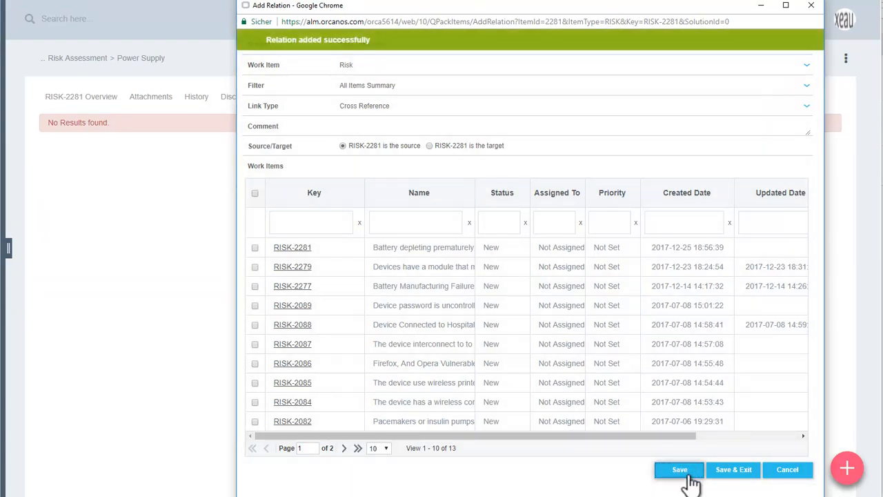
click(786, 469)
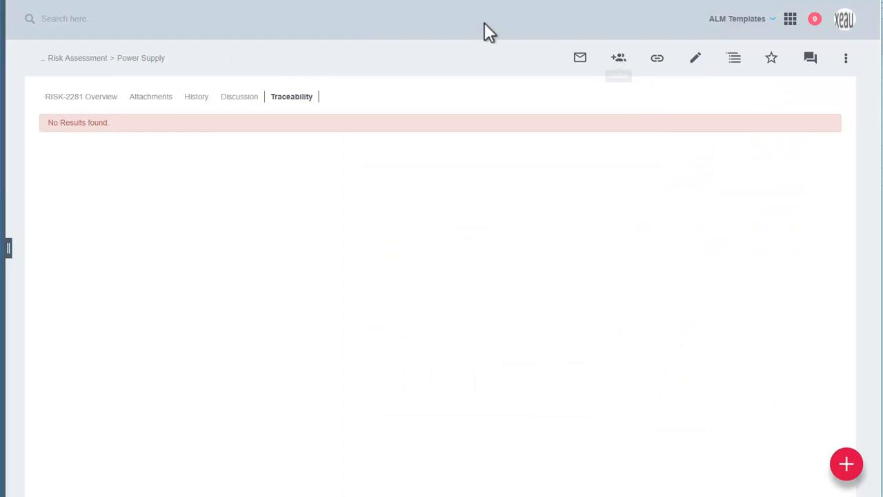